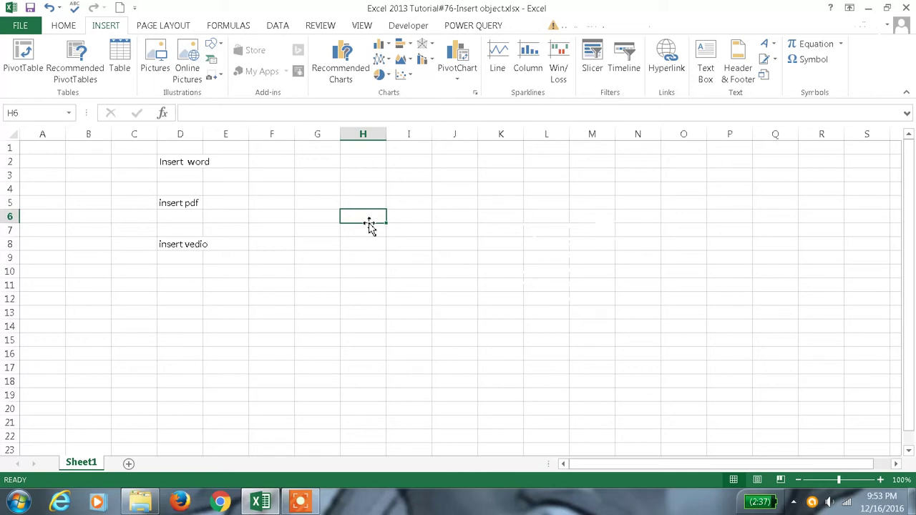
Step: Select cell D8 as the location for the embedded object
{"action": "left_click", "coordinate": [309, 203]}
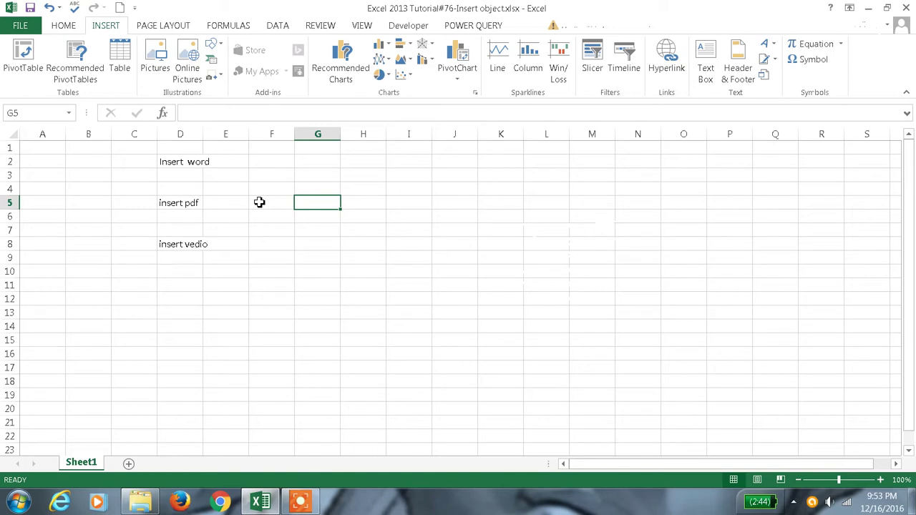
{"action": "left_click", "coordinate": [219, 190]}
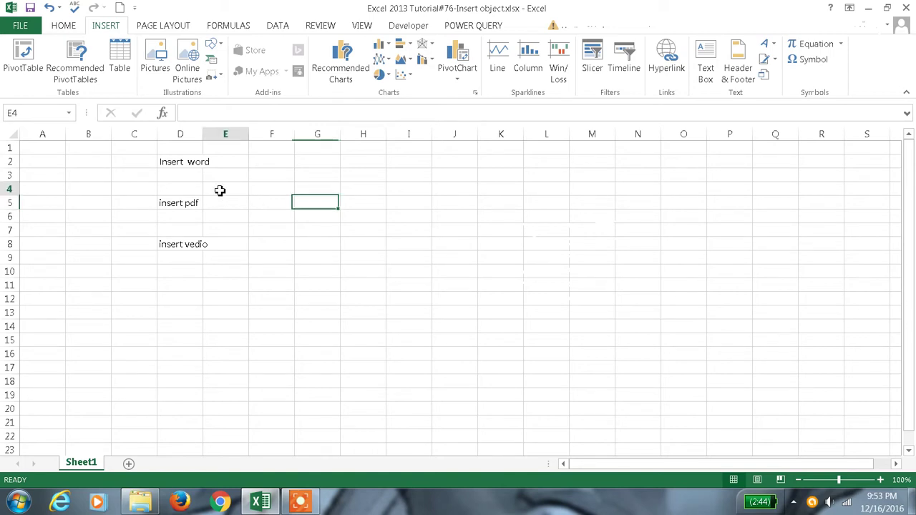
{"action": "left_click", "coordinate": [393, 199]}
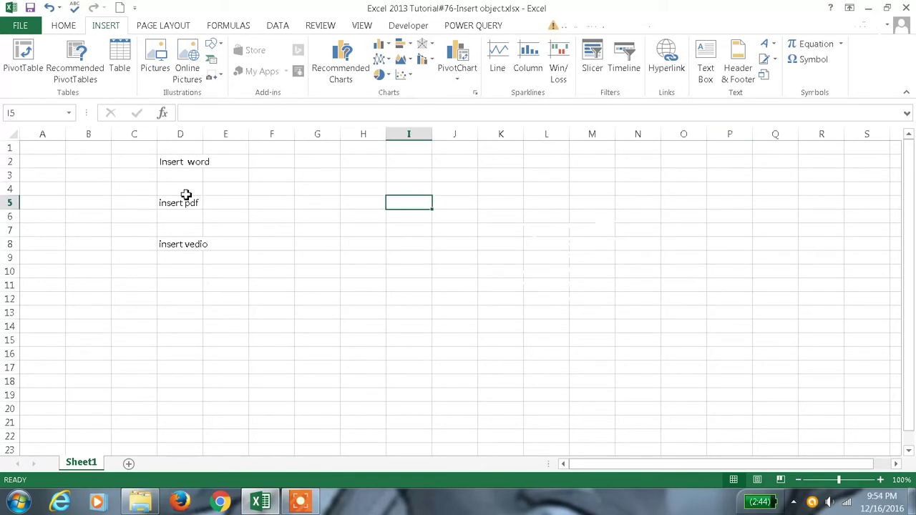
{"action": "left_click", "coordinate": [184, 166]}
{"action": "left_click", "coordinate": [178, 207]}
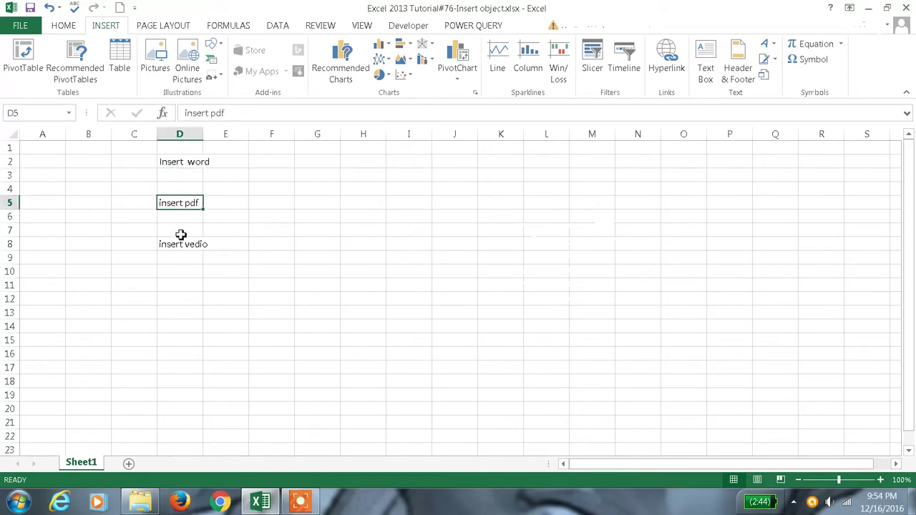
{"action": "left_click", "coordinate": [181, 246]}
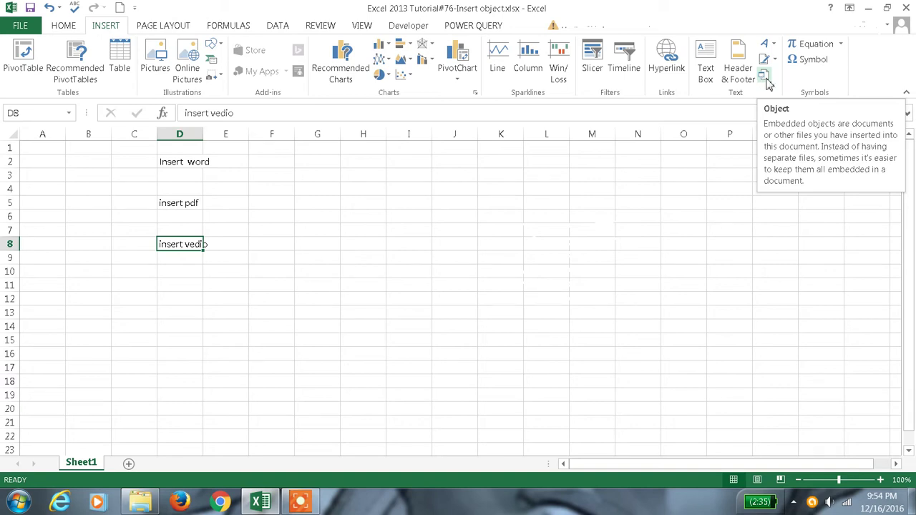
Step: Embed the existing file Book1.xlsx from file, displayed as an icon
{"action": "left_click", "coordinate": [762, 77]}
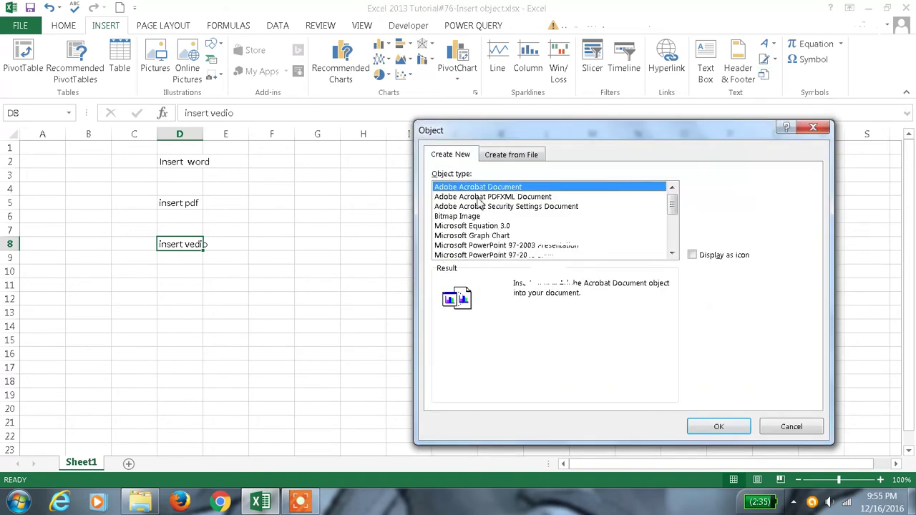
{"action": "left_click", "coordinate": [521, 155]}
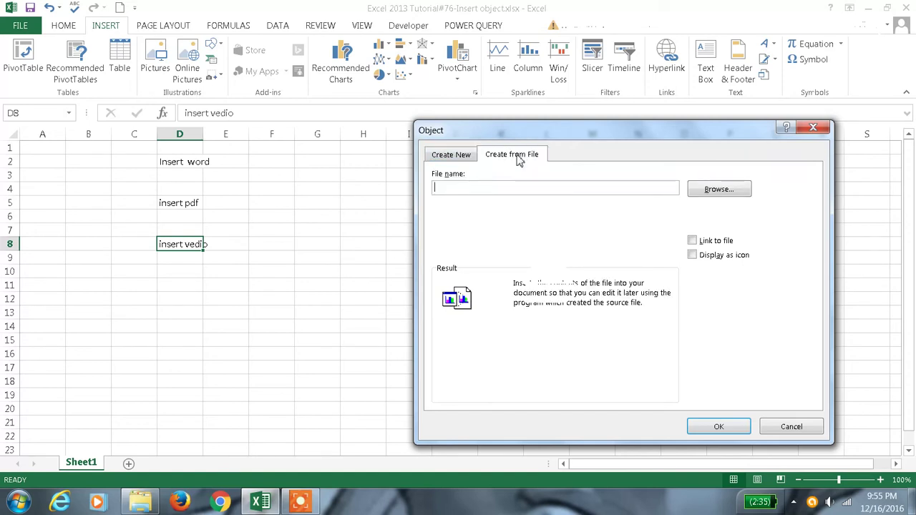
{"action": "left_click", "coordinate": [719, 191]}
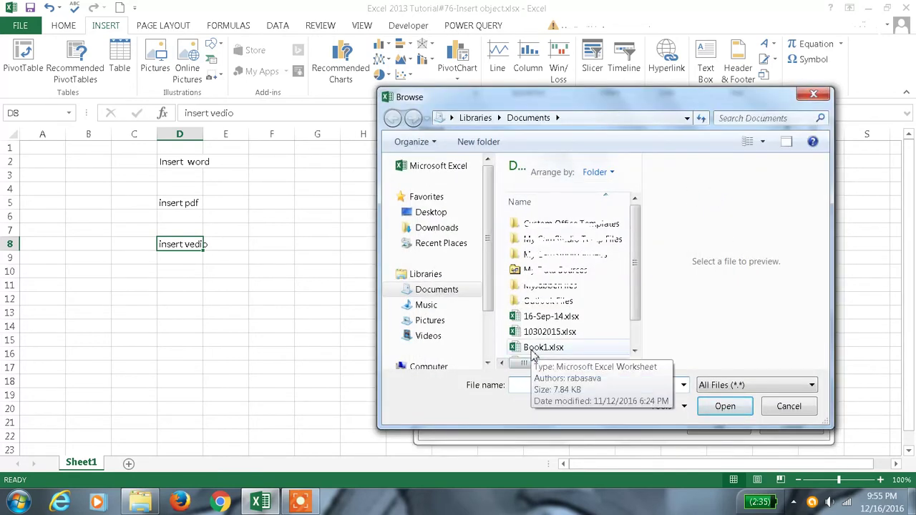
{"action": "double_click", "coordinate": [538, 348]}
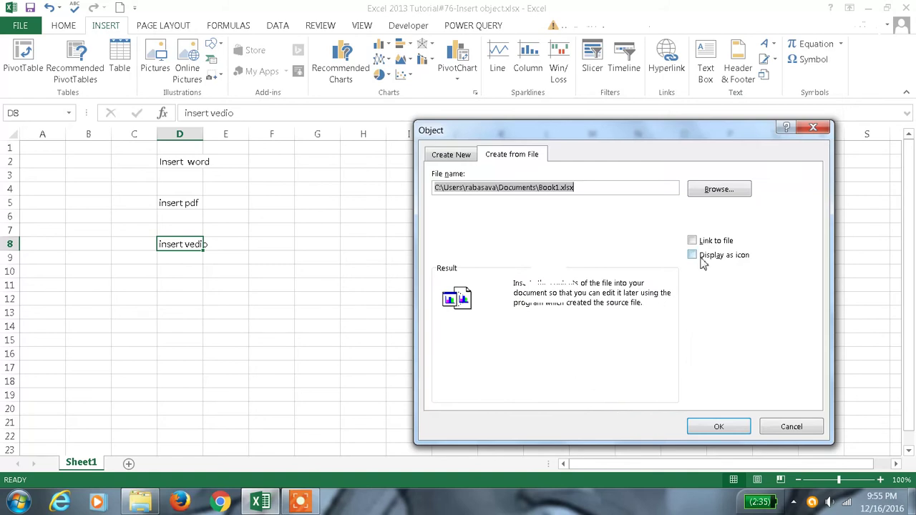
{"action": "left_click", "coordinate": [693, 256]}
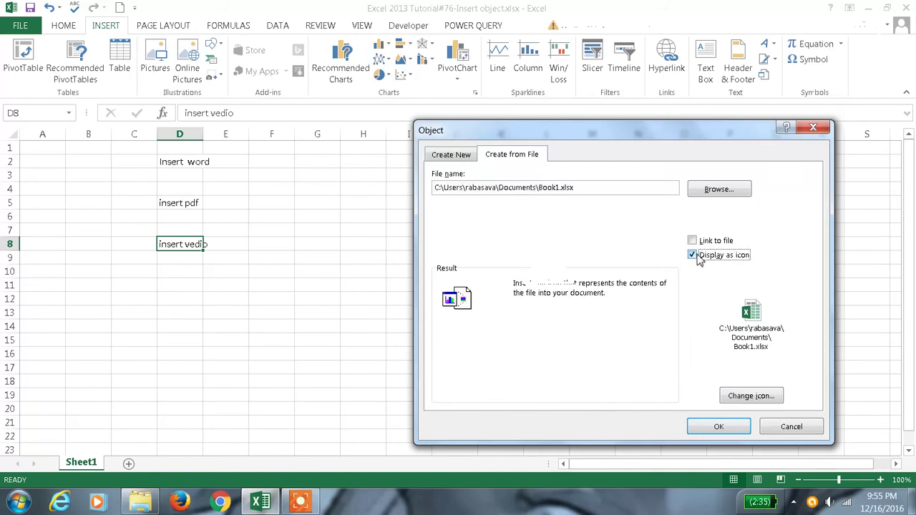
Step: Shorten the icon caption to 'Book1.xlsx' and insert the object at D8
{"action": "left_click", "coordinate": [744, 403]}
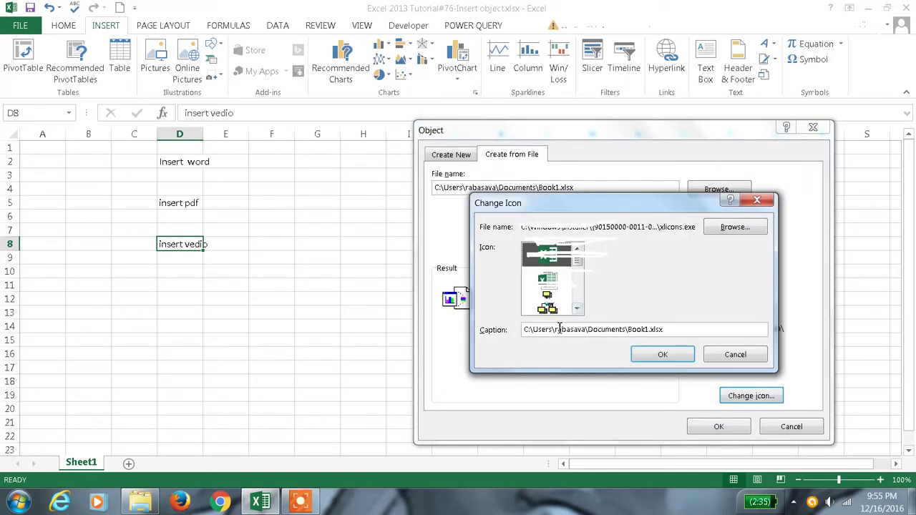
{"action": "left_click_drag", "start_coordinate": [627, 330], "coordinate": [433, 299]}
{"action": "key", "text": "BackSpace"}
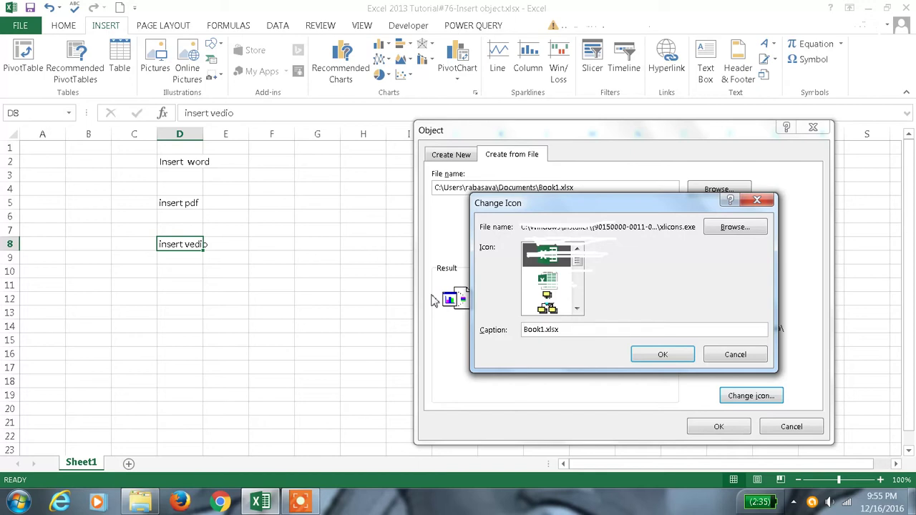
{"action": "left_click", "coordinate": [689, 359]}
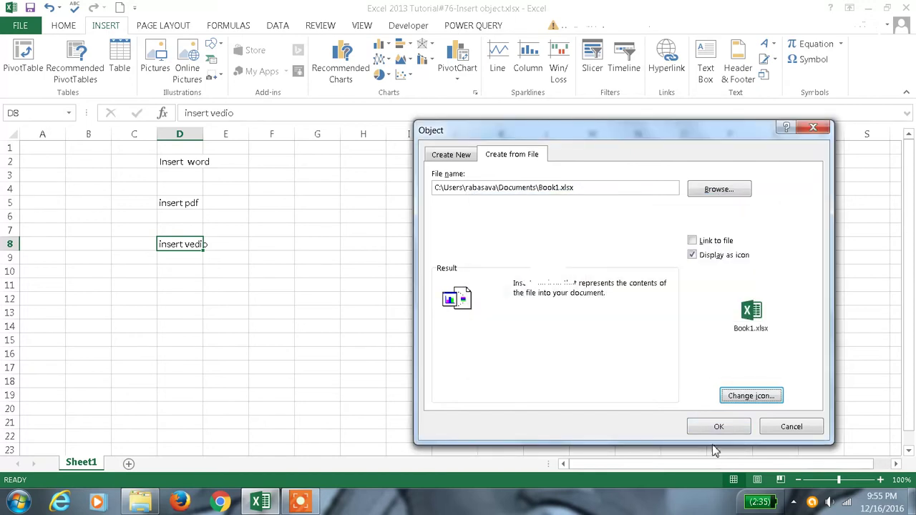
{"action": "left_click", "coordinate": [719, 426]}
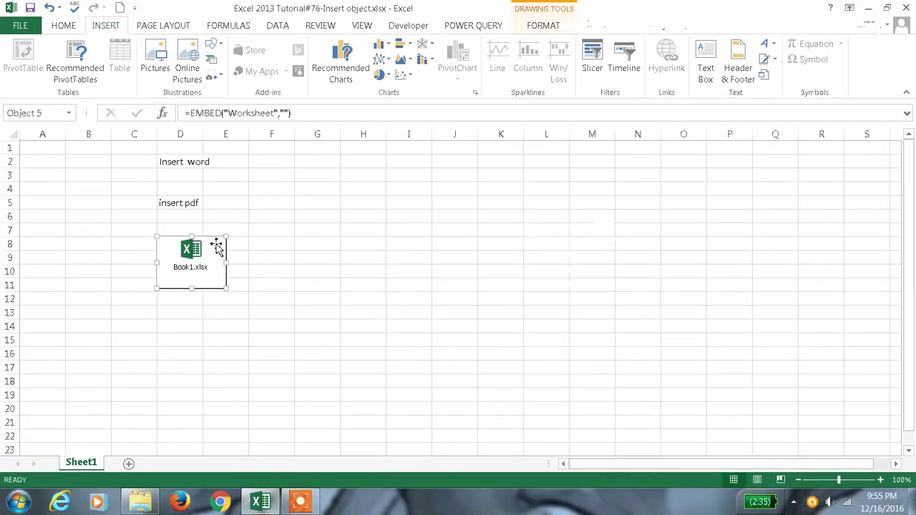
Step: Drag the Book1.xlsx icon off the insert vedio label up to around G2:H4
{"action": "left_click_drag", "start_coordinate": [216, 246], "coordinate": [352, 187]}
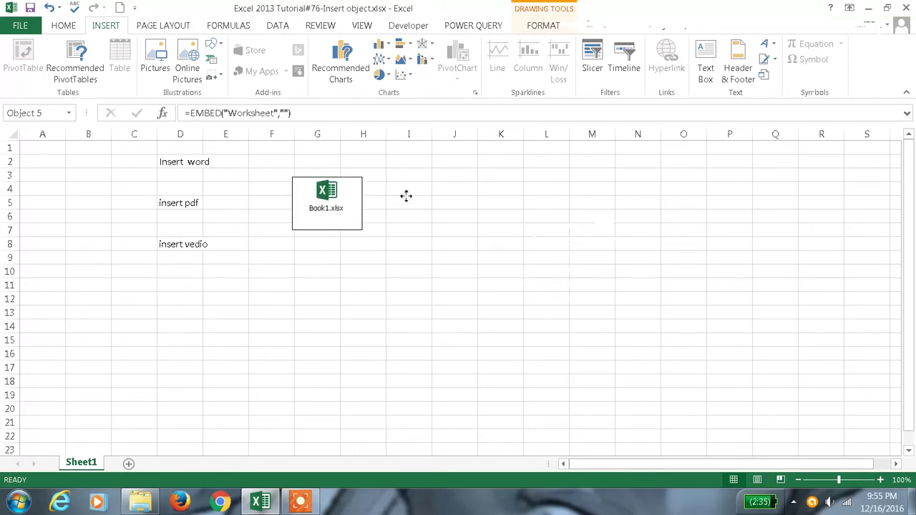
{"action": "left_click_drag", "start_coordinate": [405, 195], "coordinate": [351, 149]}
{"action": "left_click", "coordinate": [380, 270]}
{"action": "left_click", "coordinate": [329, 169]}
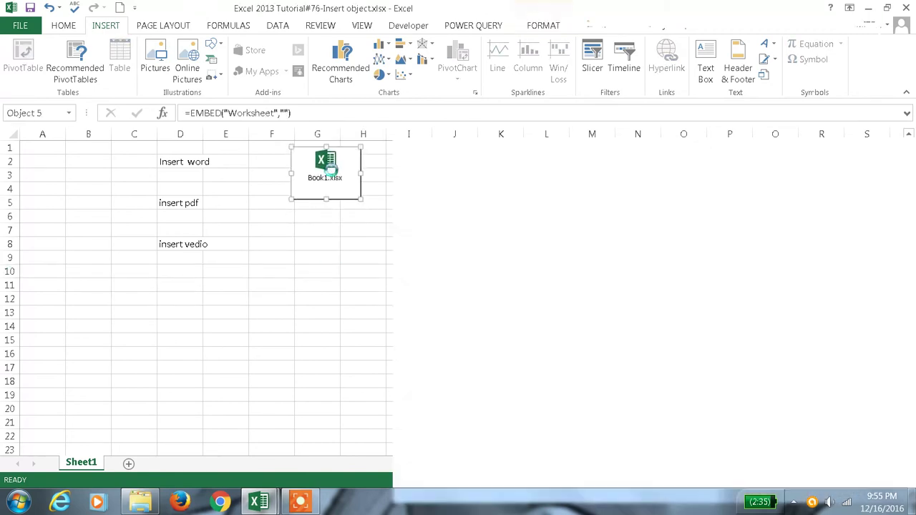
{"action": "double_click", "coordinate": [329, 170]}
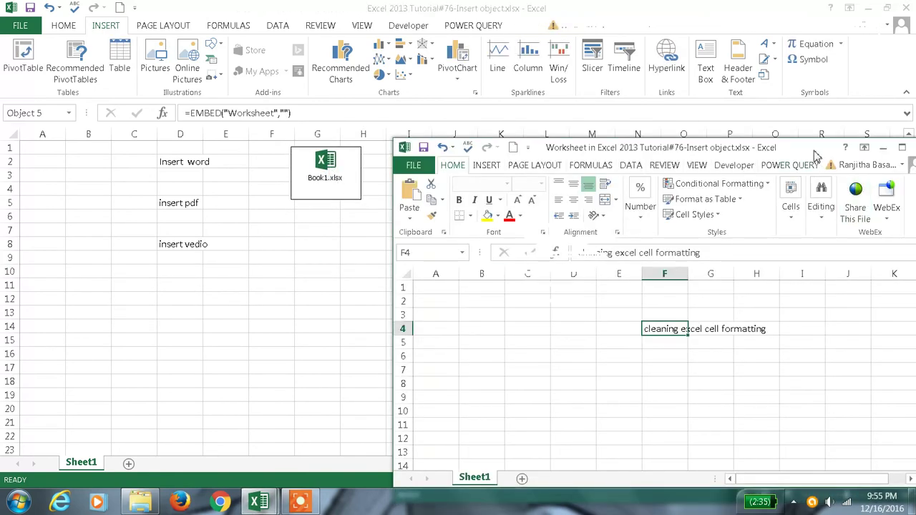
{"action": "left_click_drag", "start_coordinate": [815, 156], "coordinate": [626, 154]}
{"action": "left_click", "coordinate": [730, 147]}
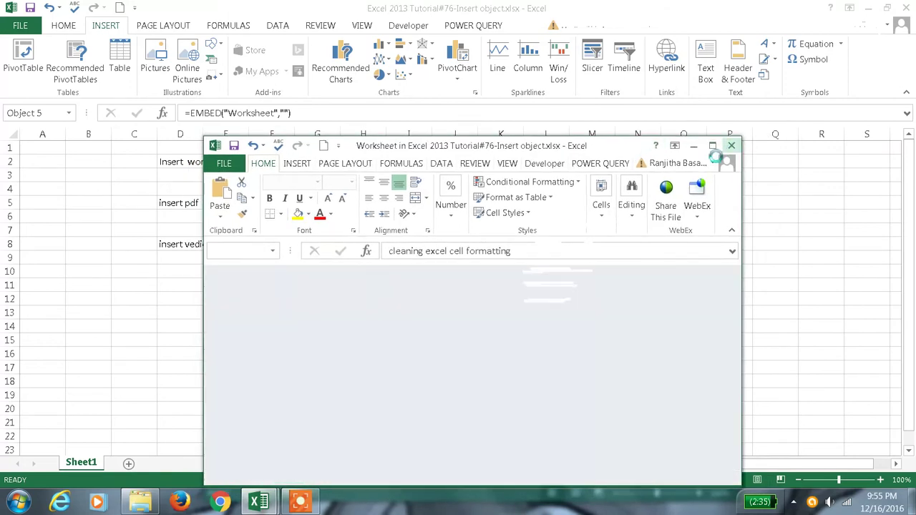
{"action": "left_click", "coordinate": [348, 256]}
{"action": "left_click", "coordinate": [333, 178]}
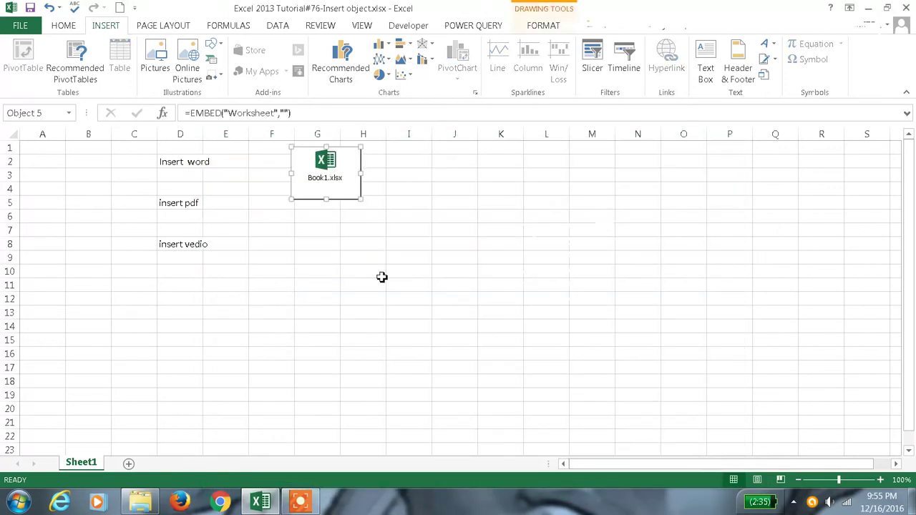
{"action": "left_click", "coordinate": [276, 207]}
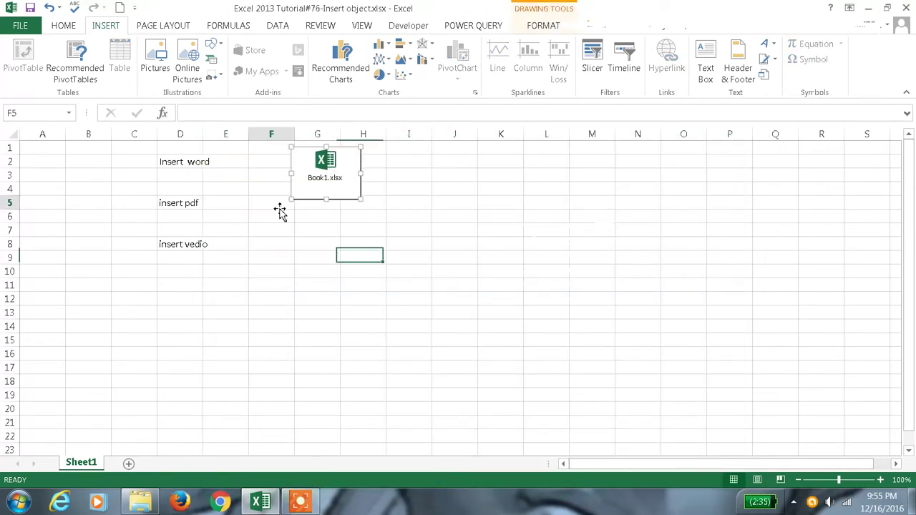
{"action": "left_click", "coordinate": [362, 195]}
{"action": "left_click", "coordinate": [401, 215]}
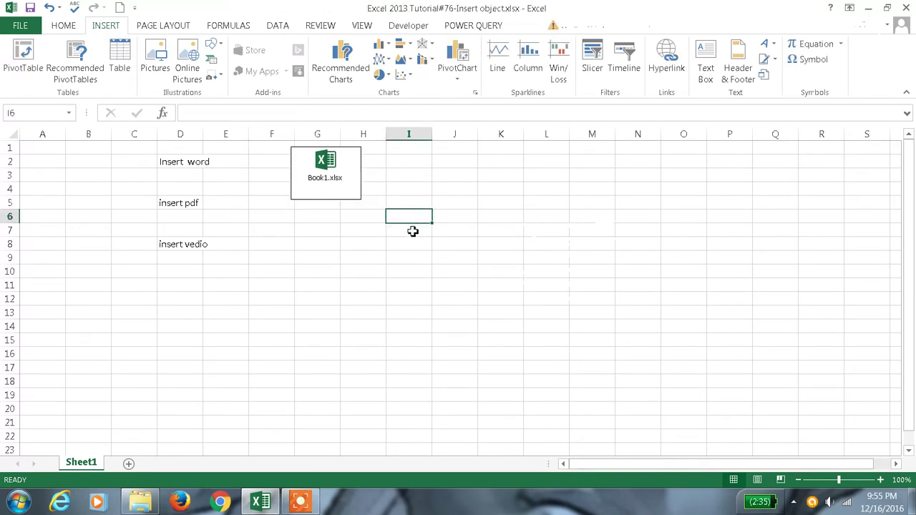
{"action": "left_click", "coordinate": [293, 193]}
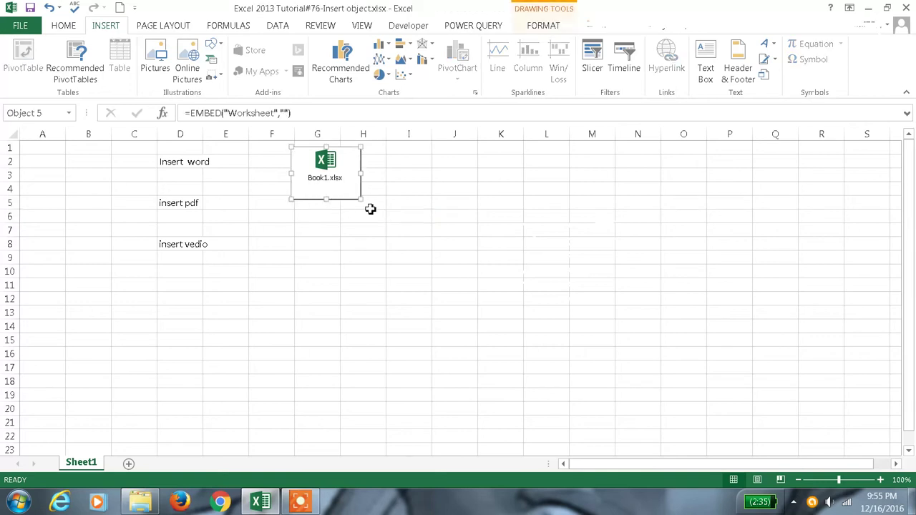
{"action": "left_click", "coordinate": [442, 218]}
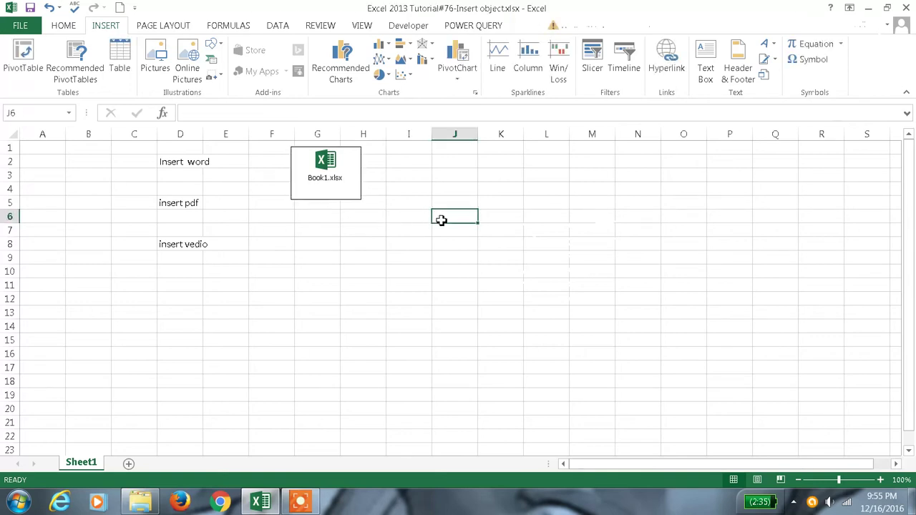
{"action": "left_click", "coordinate": [764, 75]}
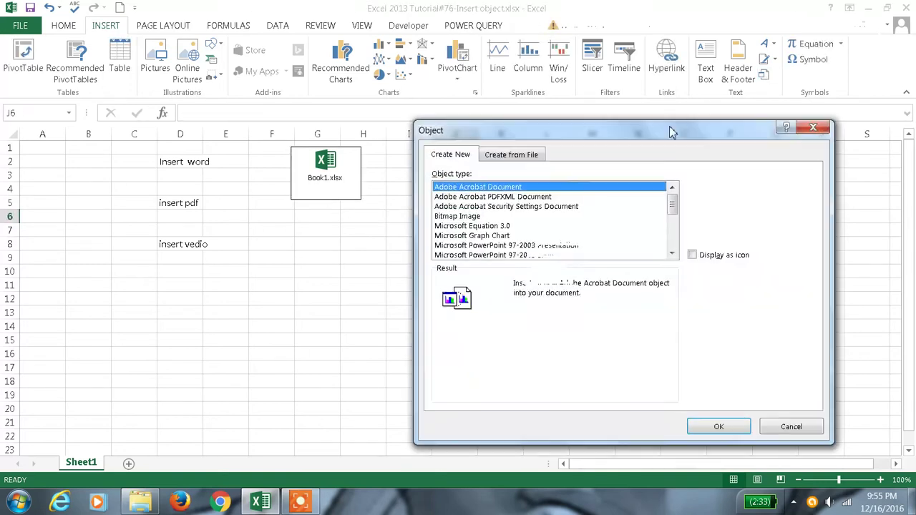
{"action": "left_click", "coordinate": [515, 155]}
{"action": "left_click", "coordinate": [740, 189]}
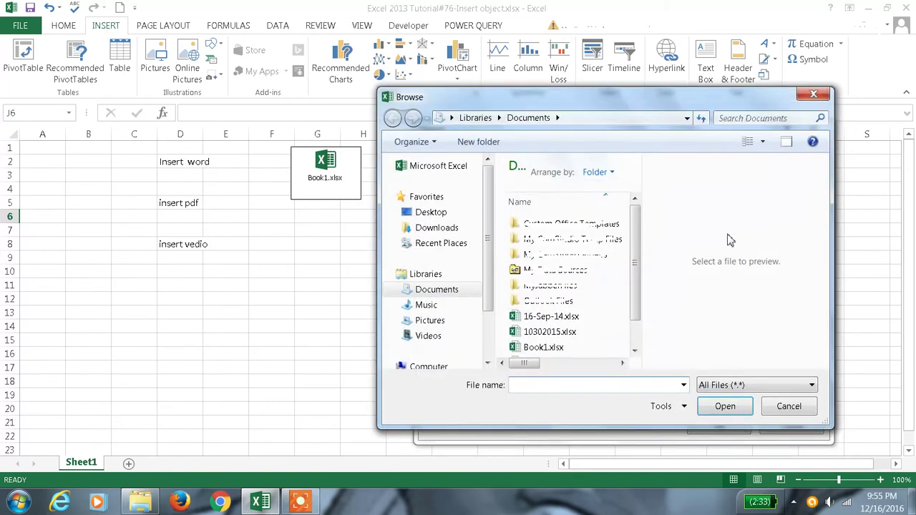
{"action": "left_click", "coordinate": [587, 351]}
{"action": "double_click", "coordinate": [583, 349]}
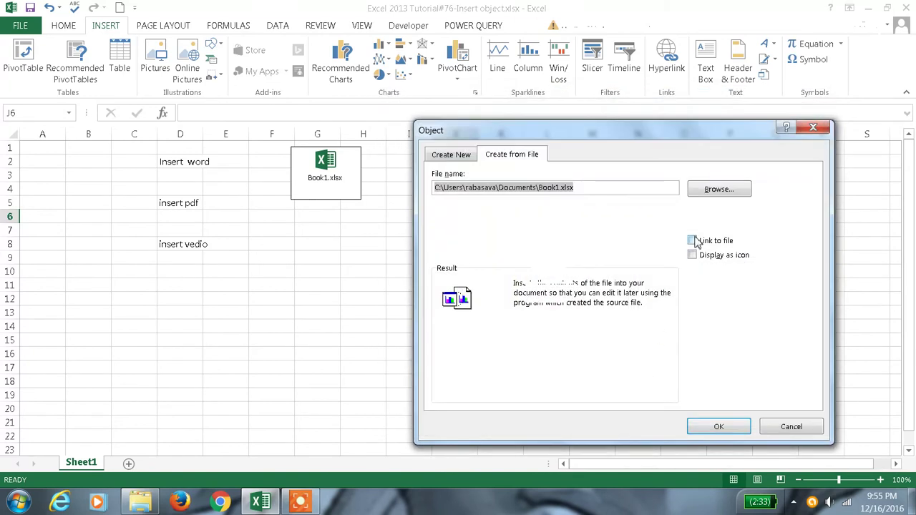
{"action": "left_click", "coordinate": [694, 241]}
{"action": "left_click", "coordinate": [732, 427]}
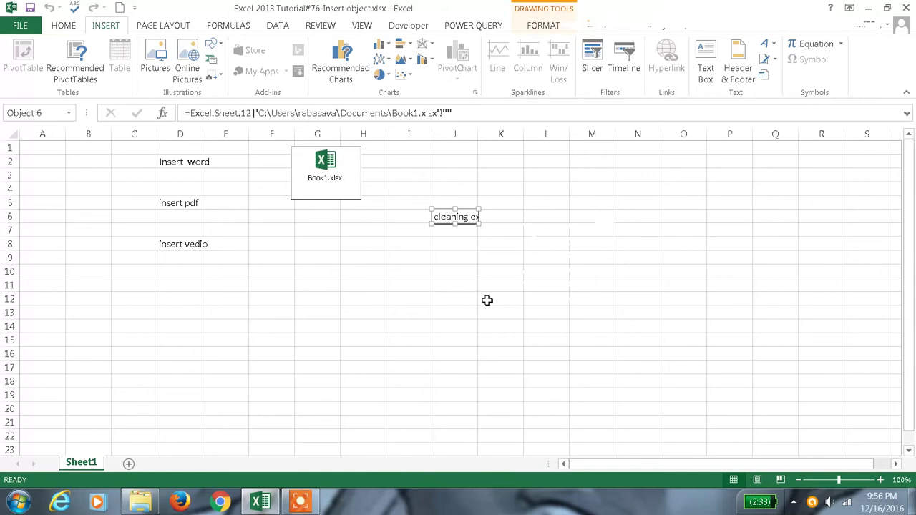
{"action": "key", "text": "Delete"}
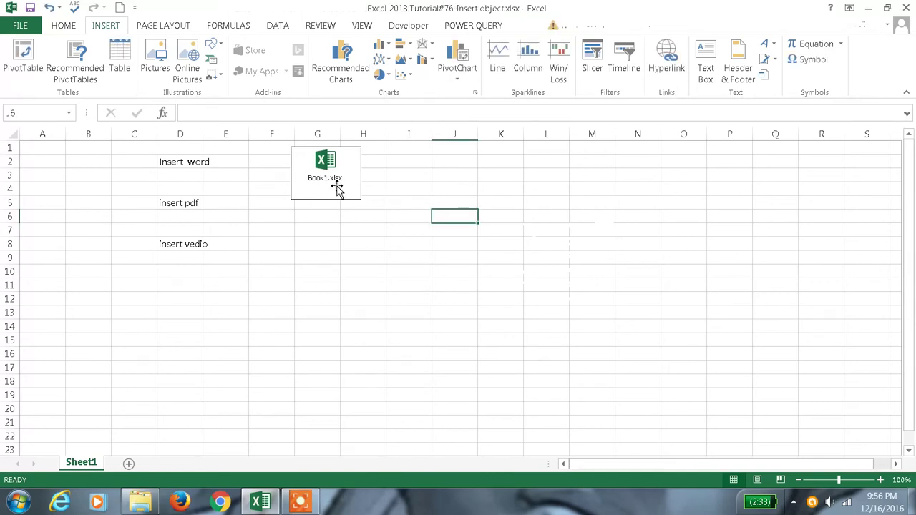
{"action": "left_click", "coordinate": [413, 269]}
{"action": "left_click", "coordinate": [764, 75]}
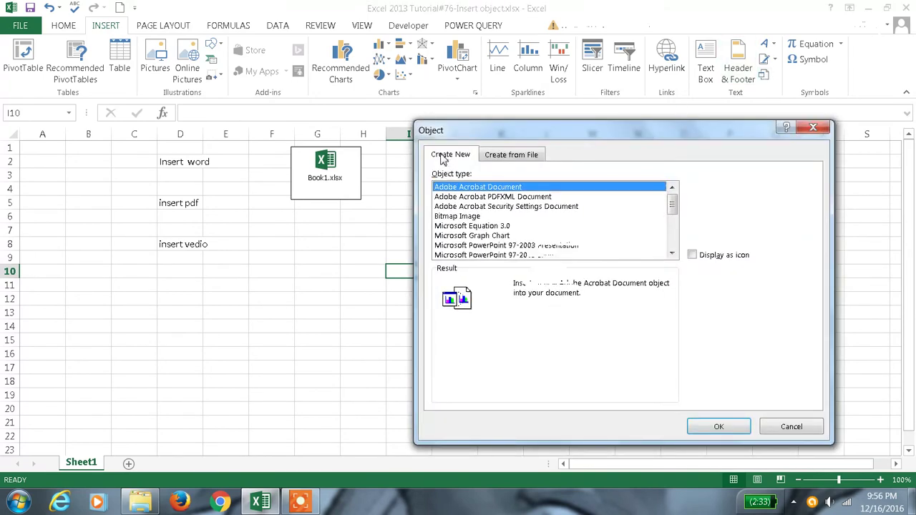
Step: Find WordPad Document in the Create New object type list and insert it
{"action": "scroll", "coordinate": [542, 215], "scroll_direction": "down", "scroll_amount": 1}
{"action": "scroll", "coordinate": [542, 215], "scroll_direction": "down", "scroll_amount": 3}
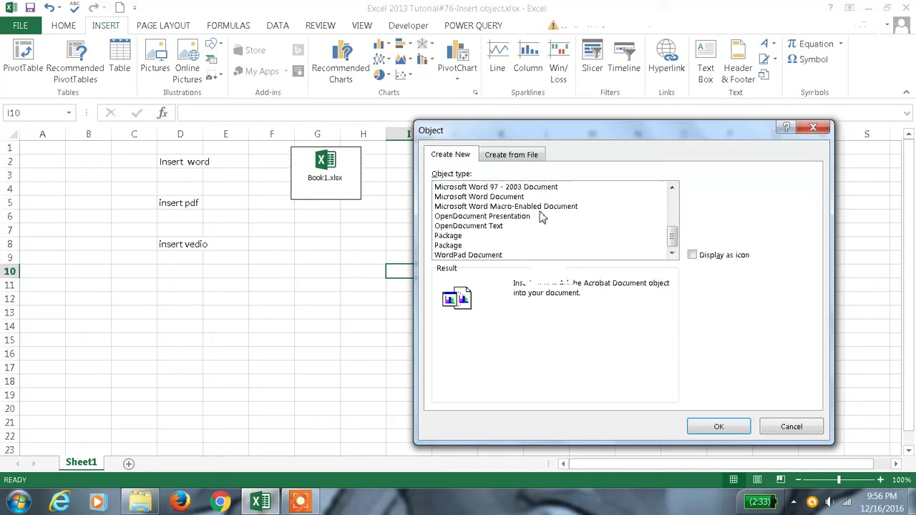
{"action": "scroll", "coordinate": [499, 254], "scroll_direction": "up", "scroll_amount": 1}
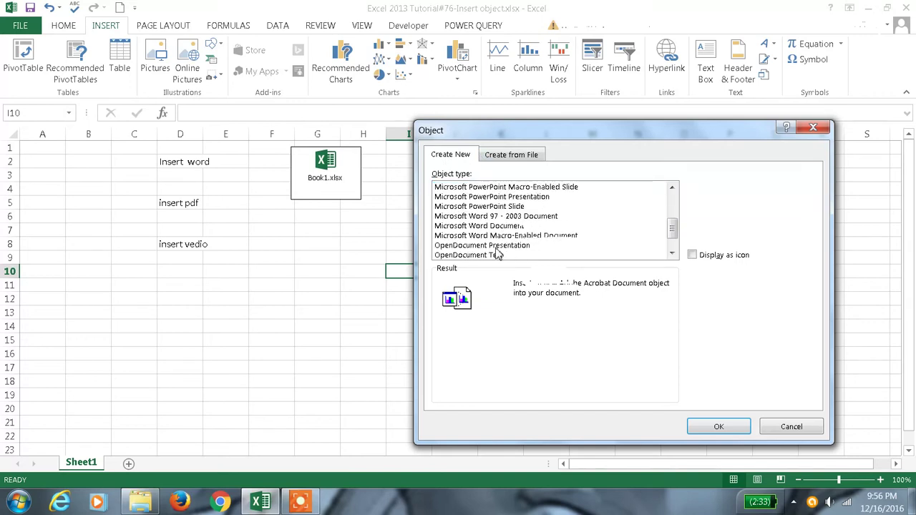
{"action": "scroll", "coordinate": [607, 242], "scroll_direction": "up", "scroll_amount": 4}
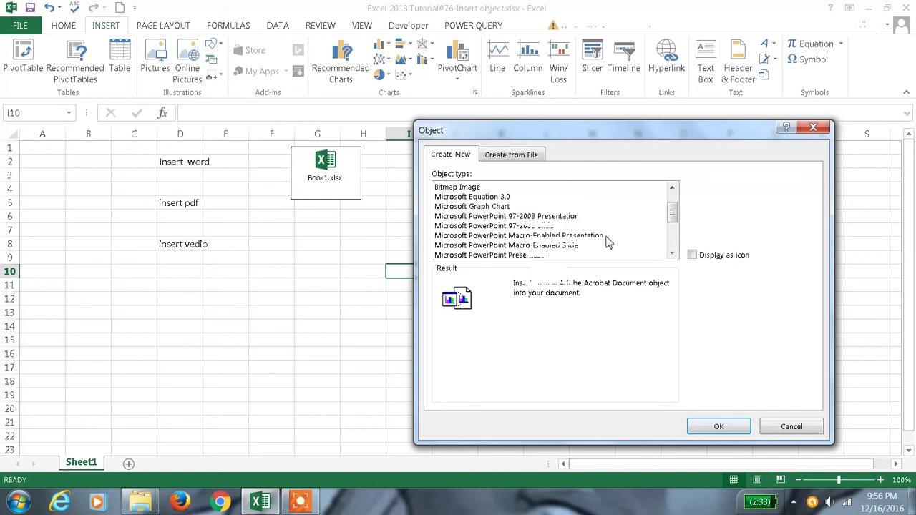
{"action": "scroll", "coordinate": [607, 242], "scroll_direction": "down", "scroll_amount": 2}
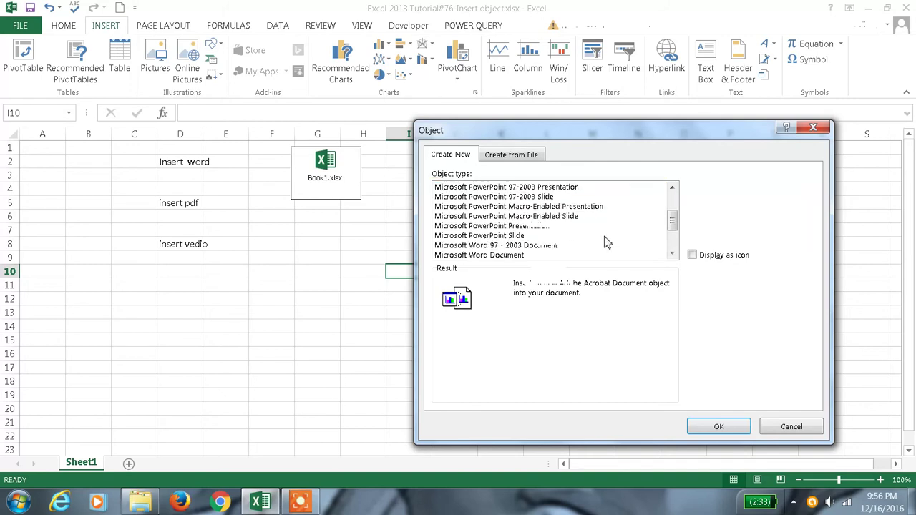
{"action": "scroll", "coordinate": [607, 241], "scroll_direction": "down", "scroll_amount": 1}
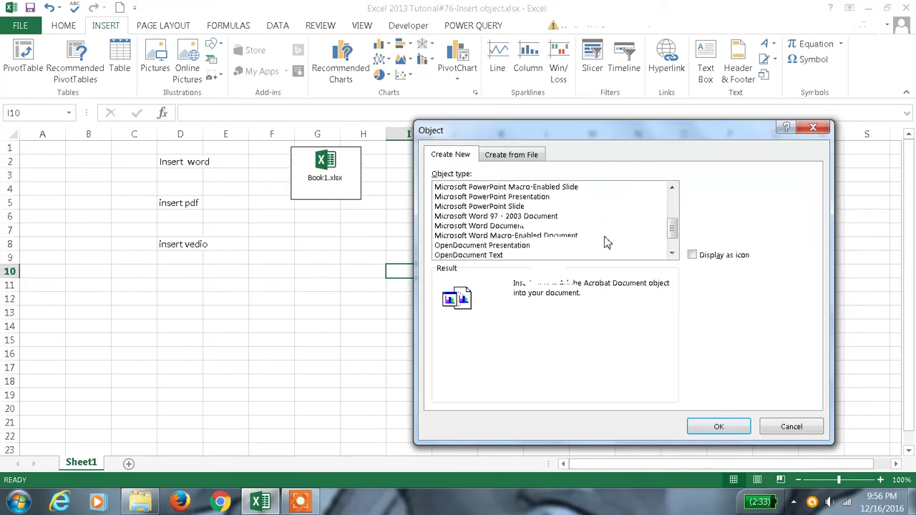
{"action": "scroll", "coordinate": [603, 242], "scroll_direction": "down", "scroll_amount": 1}
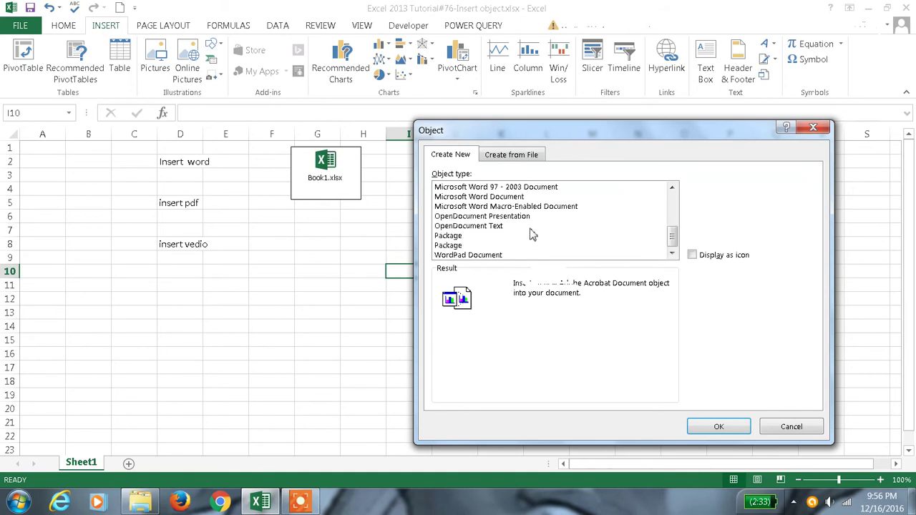
{"action": "double_click", "coordinate": [484, 255]}
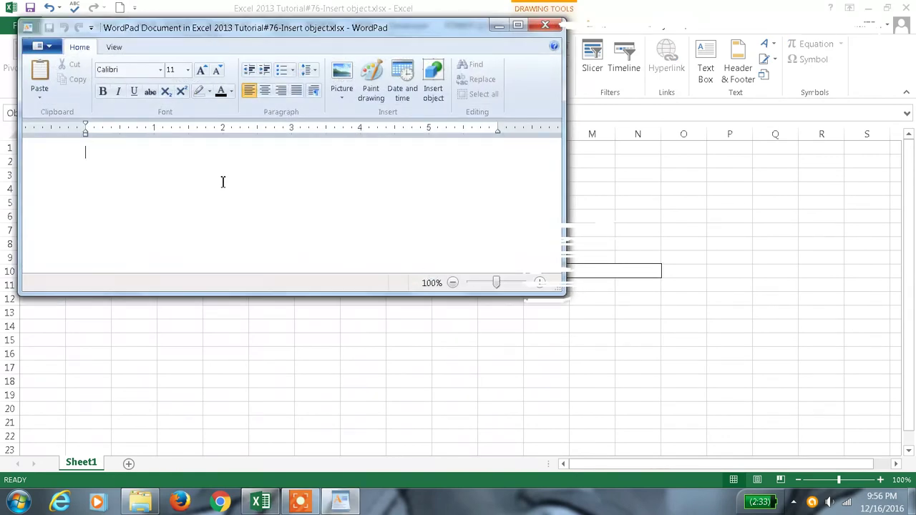
Step: Type 'hello' into the blank WordPad document and close WordPad, returning to the sheet
{"action": "left_click", "coordinate": [223, 181]}
{"action": "type", "text": "hello"}
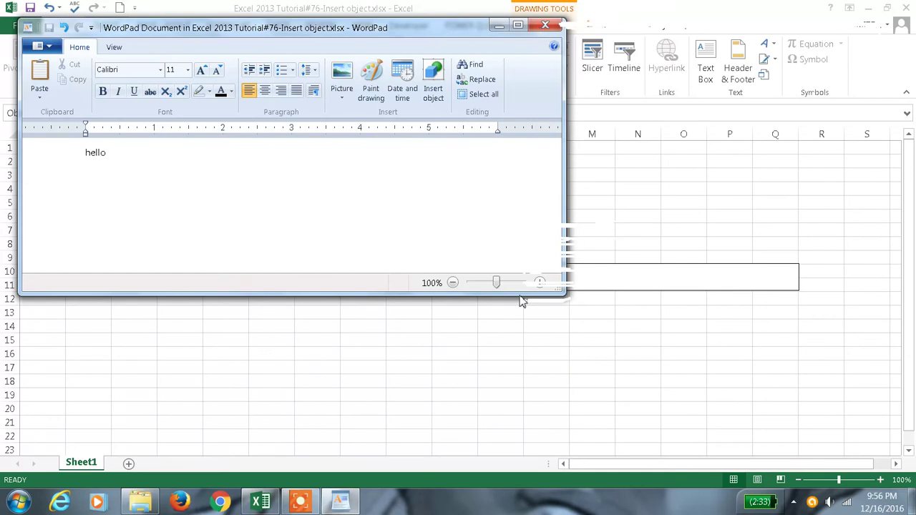
{"action": "left_click", "coordinate": [377, 350]}
{"action": "left_click", "coordinate": [322, 303]}
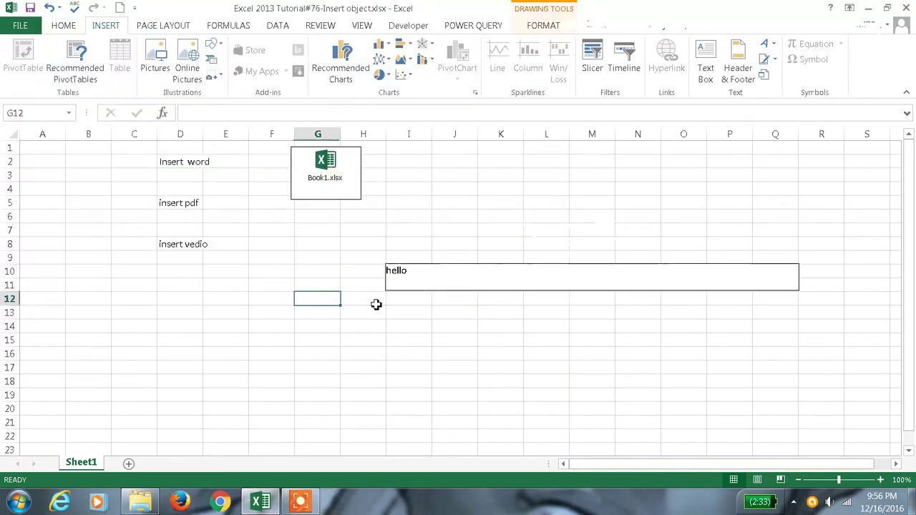
Step: Insert a new Microsoft Word Document object, type 'Hello' in it, and return to the sheet
{"action": "left_click", "coordinate": [443, 285]}
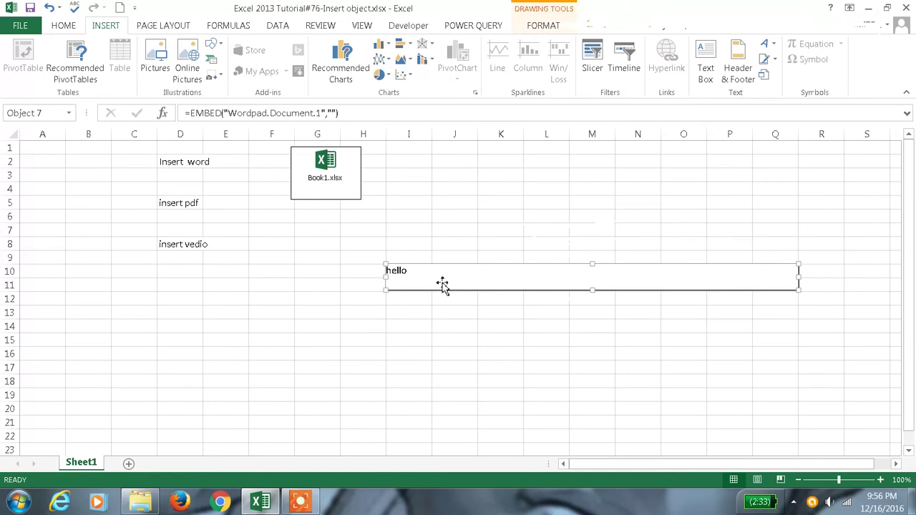
{"action": "left_click", "coordinate": [765, 75]}
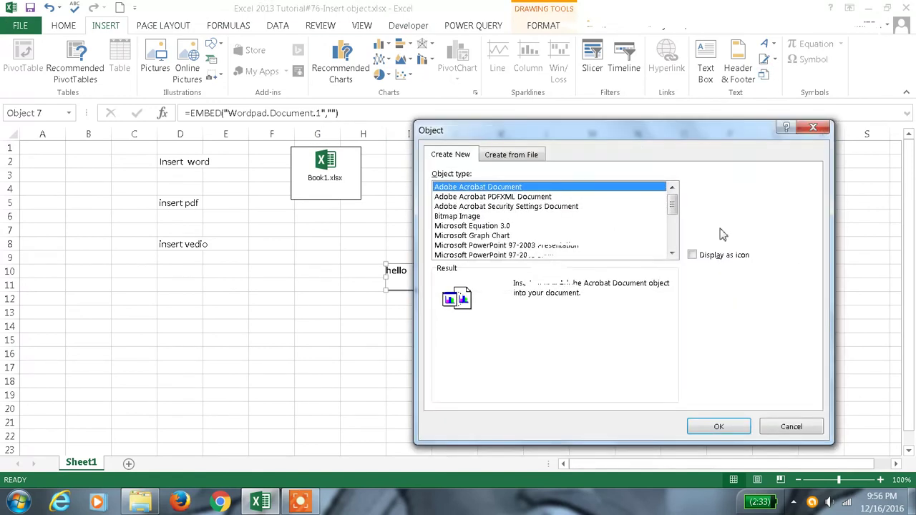
{"action": "left_click_drag", "start_coordinate": [673, 206], "coordinate": [673, 233]}
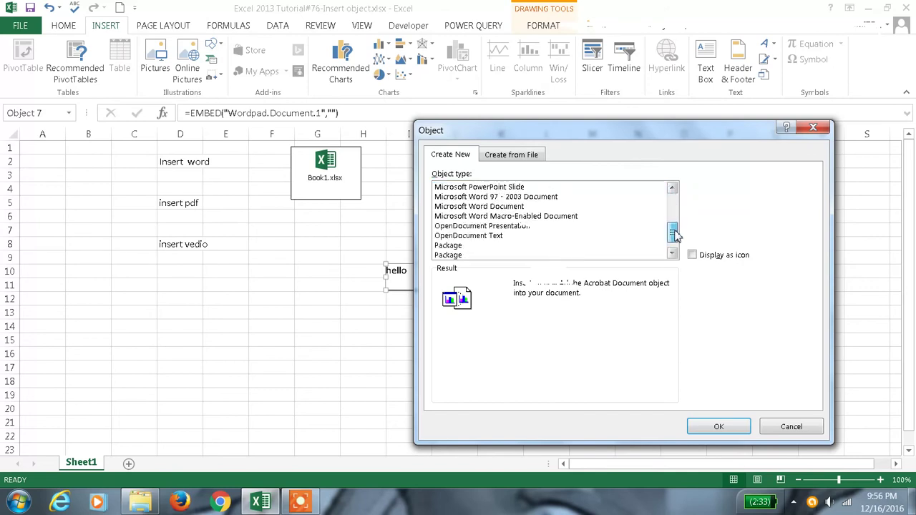
{"action": "left_click", "coordinate": [499, 227]}
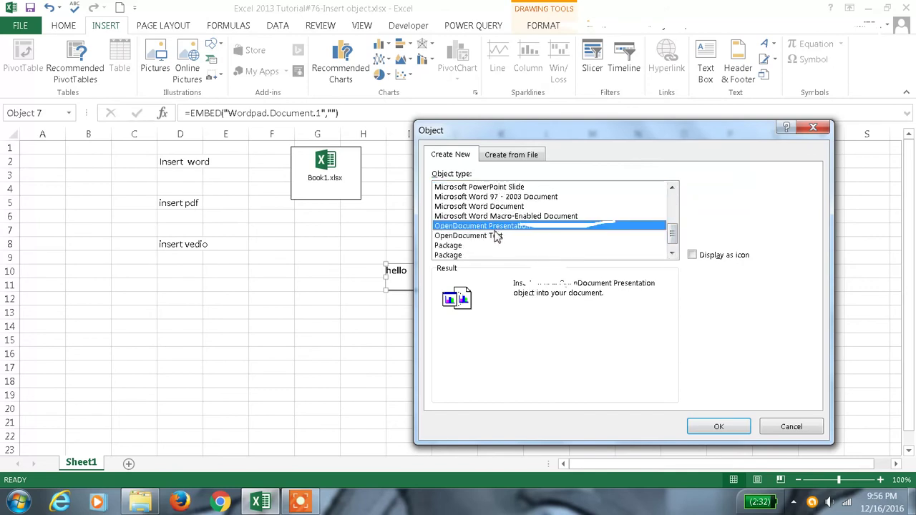
{"action": "double_click", "coordinate": [503, 207]}
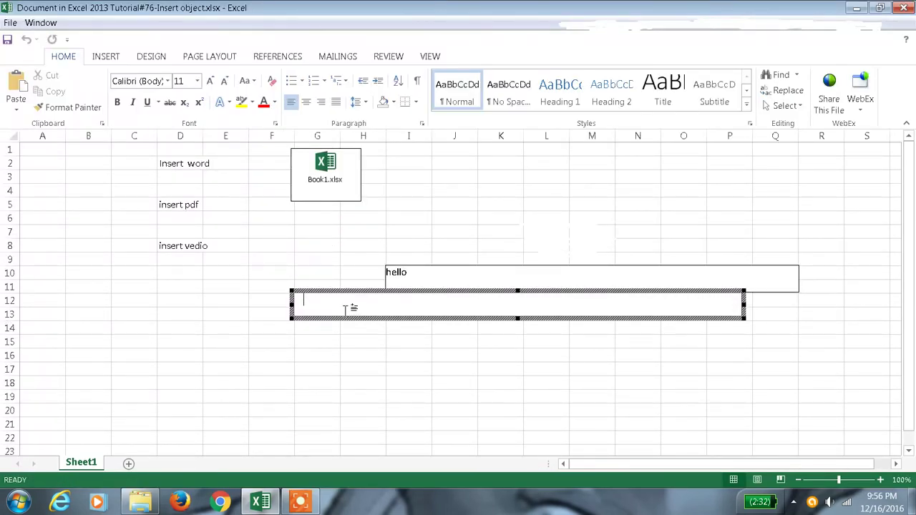
{"action": "type", "text": "he"}
{"action": "left_click", "coordinate": [265, 272]}
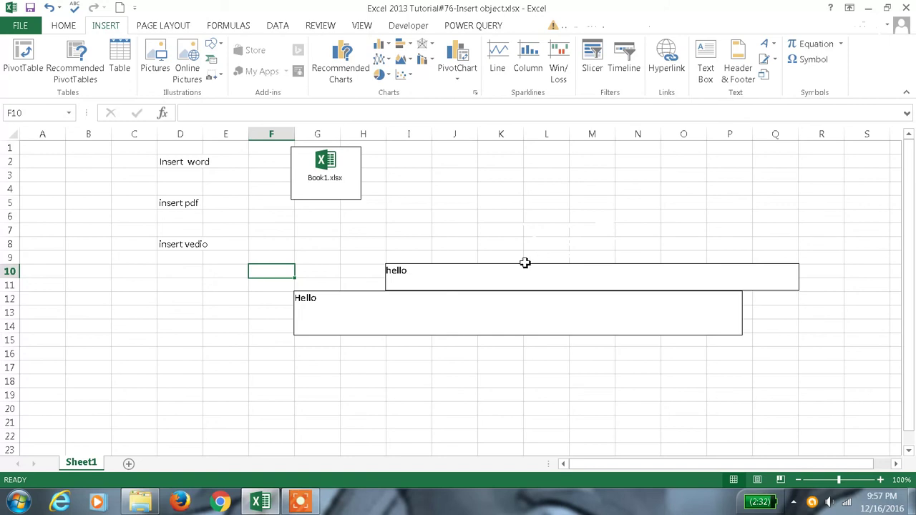
{"action": "left_click", "coordinate": [436, 313]}
Step: Insert a Microsoft Word Document object shown as an icon, type 'hello', and close Word
{"action": "left_click", "coordinate": [451, 278]}
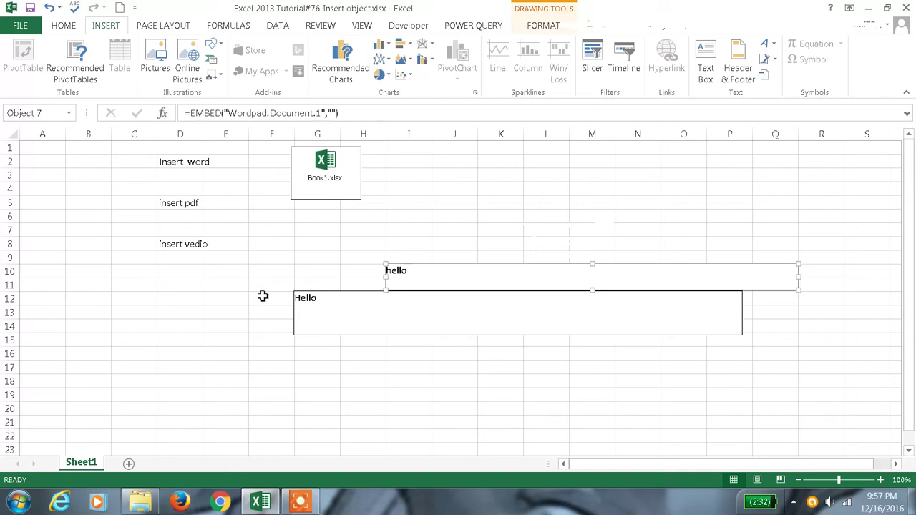
{"action": "left_click", "coordinate": [766, 77]}
{"action": "scroll", "coordinate": [475, 241], "scroll_direction": "down", "scroll_amount": 4}
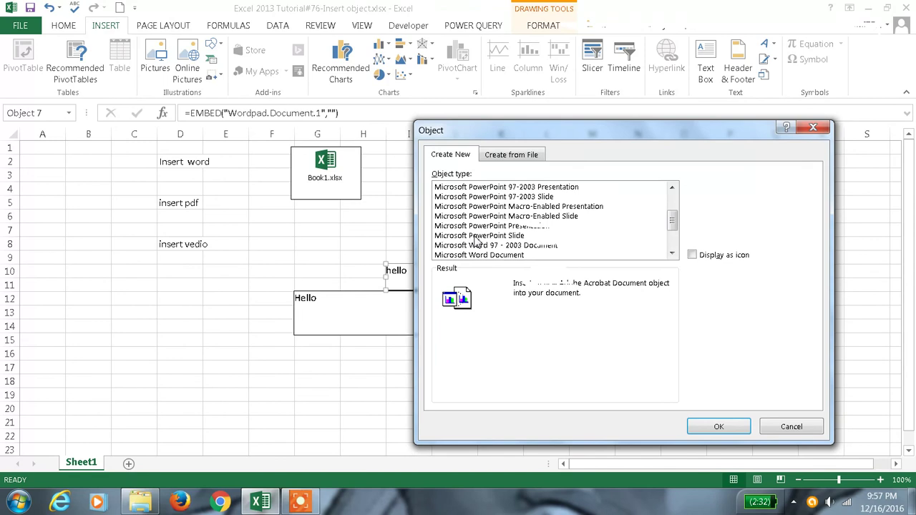
{"action": "scroll", "coordinate": [476, 241], "scroll_direction": "down", "scroll_amount": 2}
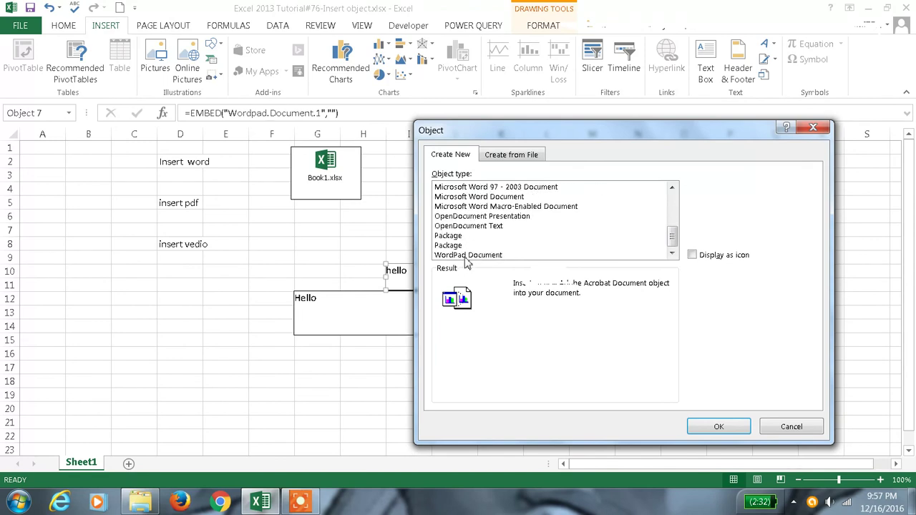
{"action": "scroll", "coordinate": [472, 251], "scroll_direction": "up", "scroll_amount": 1}
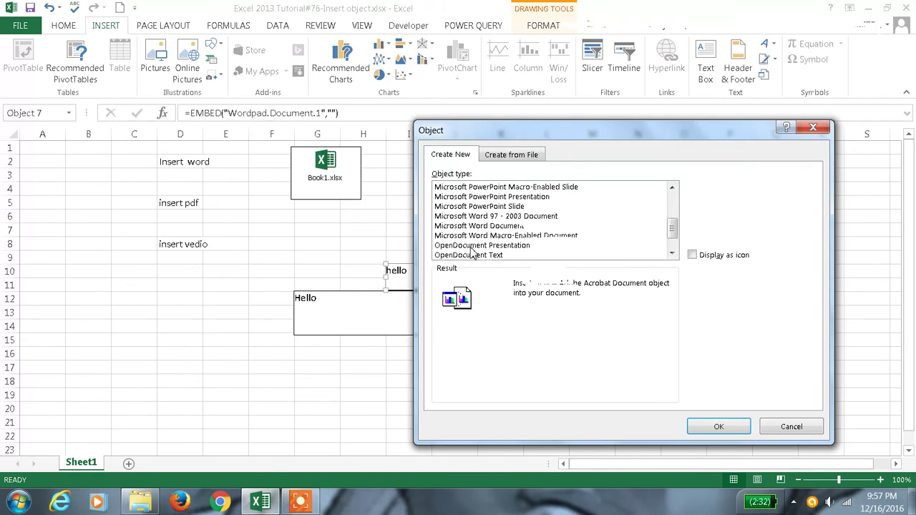
{"action": "left_click", "coordinate": [491, 226]}
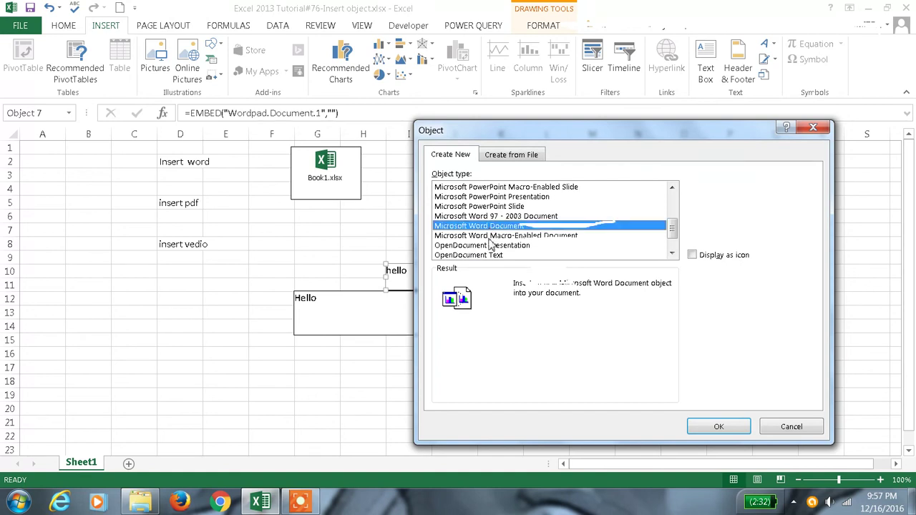
{"action": "left_click", "coordinate": [692, 256]}
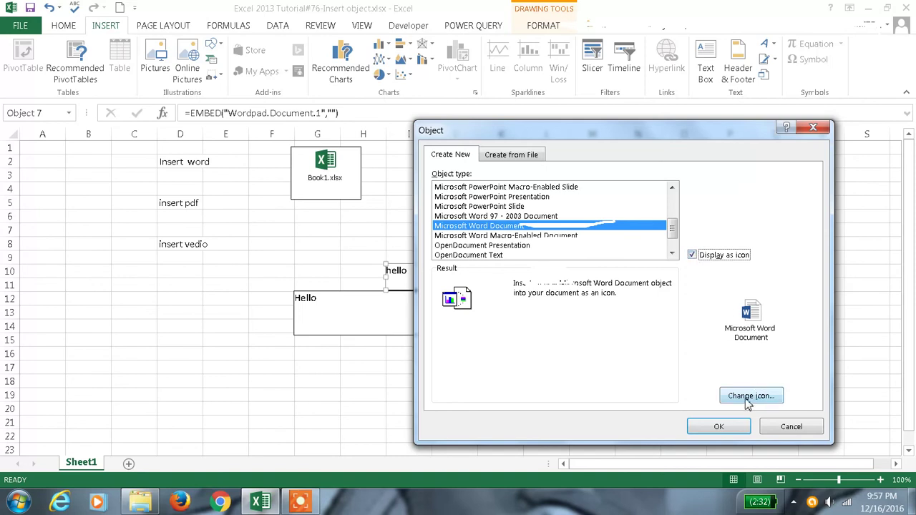
{"action": "left_click", "coordinate": [729, 428]}
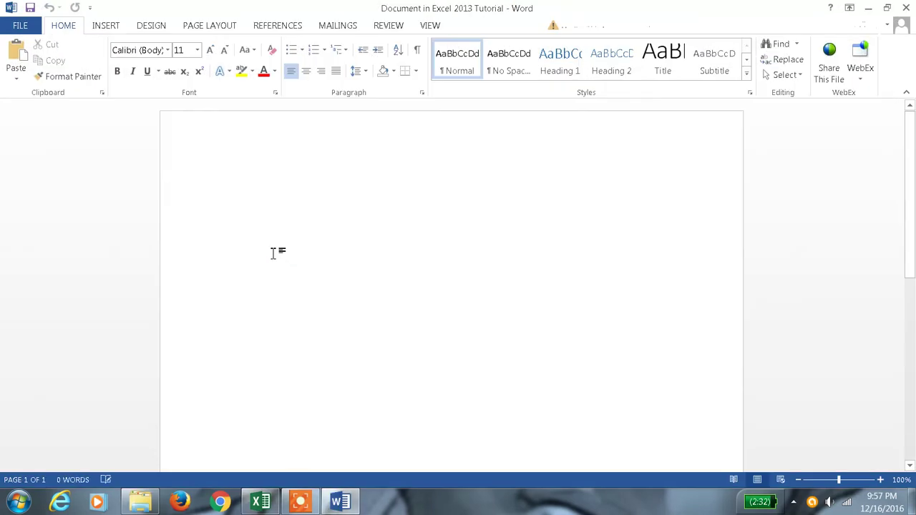
{"action": "type", "text": "hello"}
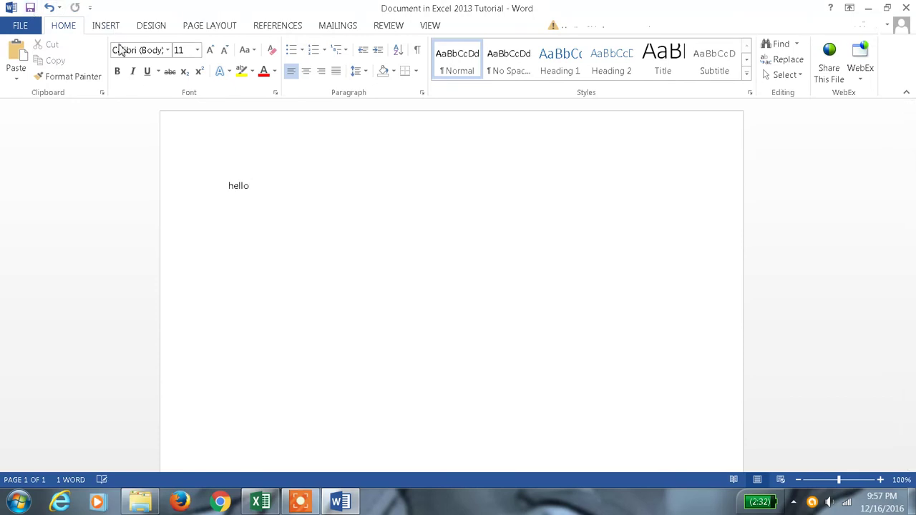
{"action": "left_click", "coordinate": [906, 8]}
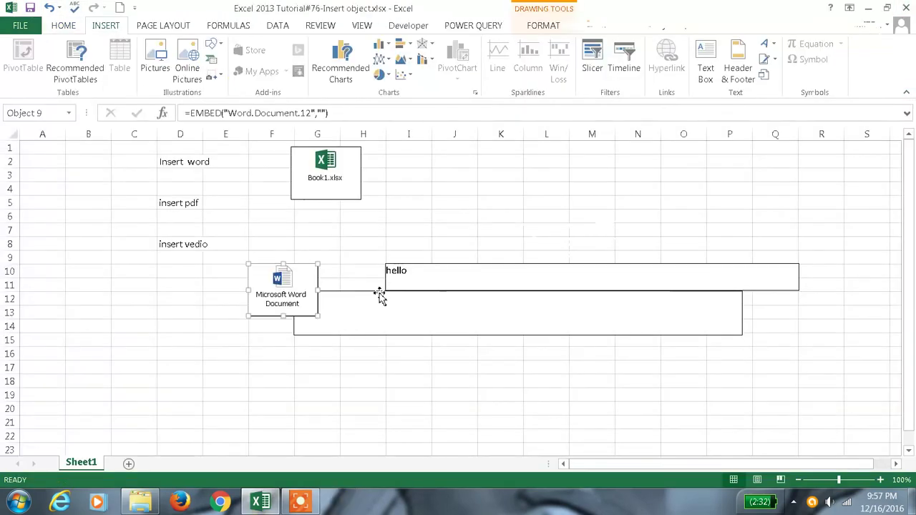
Step: Move the Word document icon aside to column C near row 13
{"action": "left_click_drag", "start_coordinate": [282, 283], "coordinate": [132, 320]}
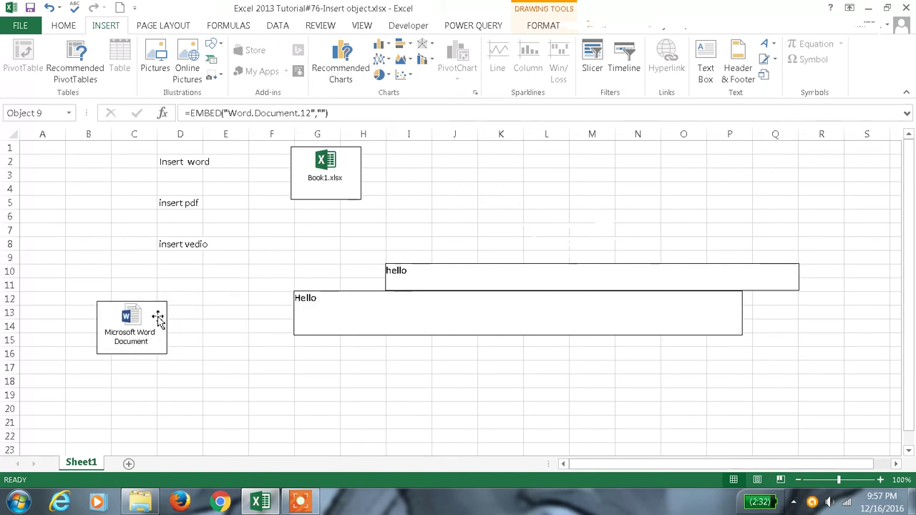
{"action": "left_click", "coordinate": [127, 378]}
{"action": "left_click", "coordinate": [137, 334]}
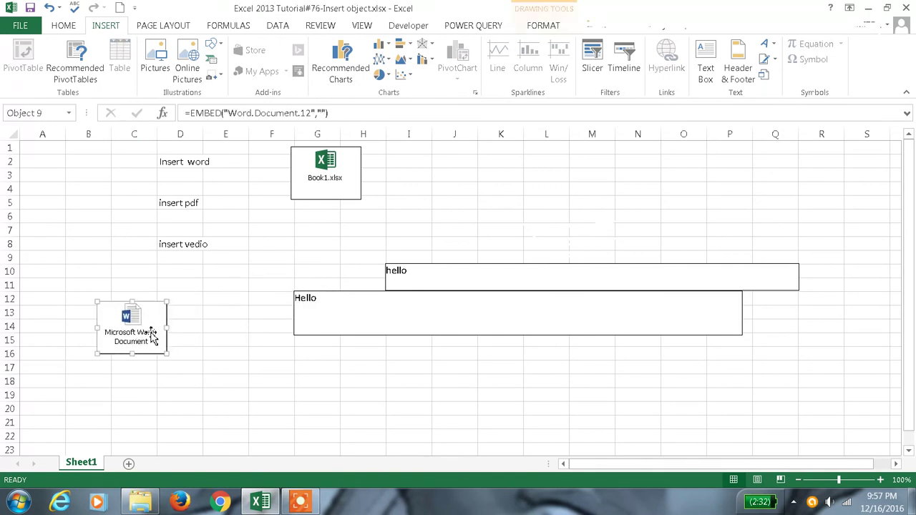
Step: Delete both hello objects and place the Word icon beside insert vedio around F8
{"action": "left_click", "coordinate": [326, 316]}
{"action": "key", "text": "Delete"}
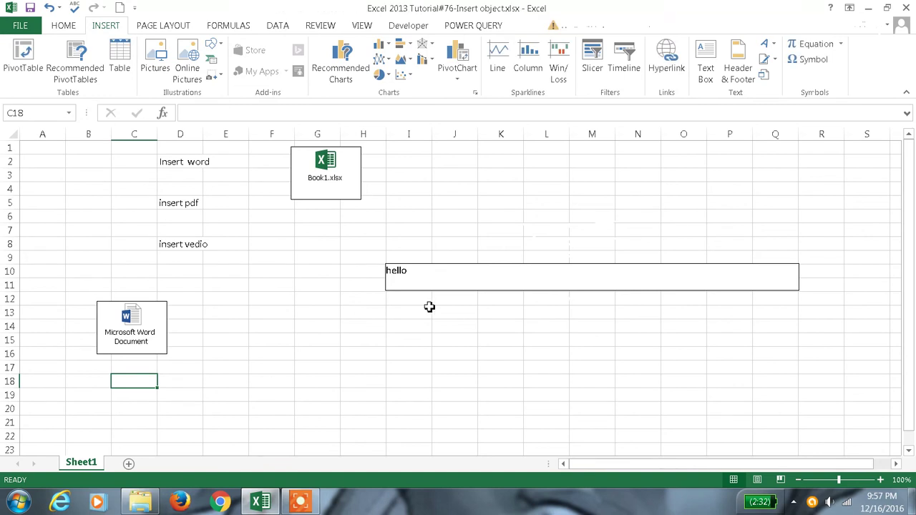
{"action": "left_click", "coordinate": [441, 283]}
{"action": "key", "text": "Delete"}
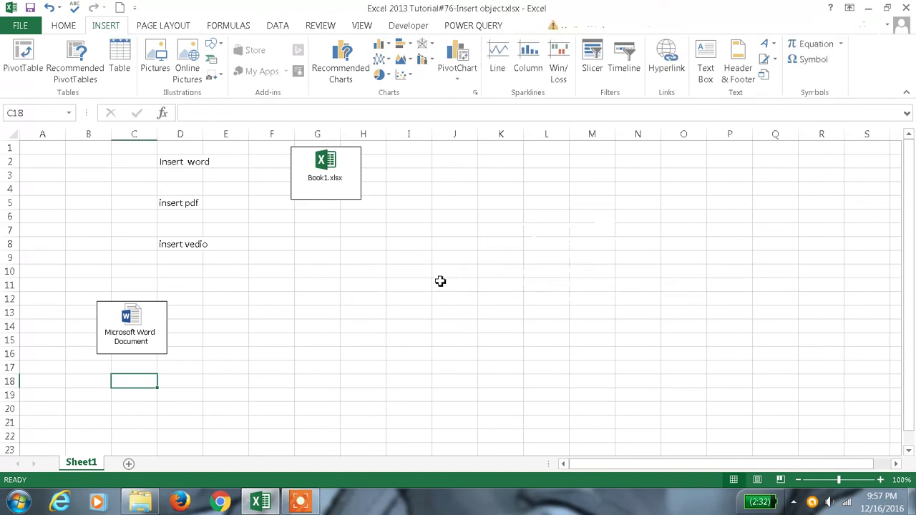
{"action": "left_click_drag", "start_coordinate": [104, 342], "coordinate": [267, 277]}
{"action": "left_click", "coordinate": [435, 271]}
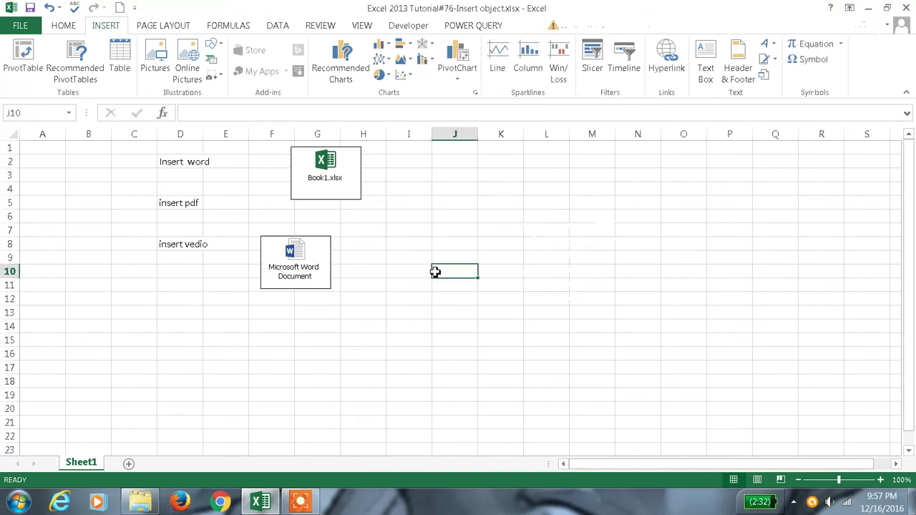